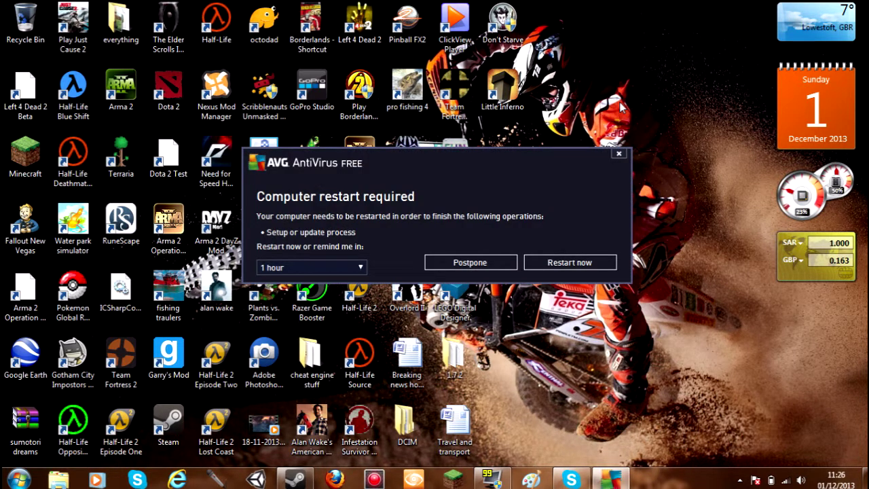
Dismiss the AVG restart reminder and start the Minecraft launcher from the desktop.
{"action": "left_click", "coordinate": [618, 154]}
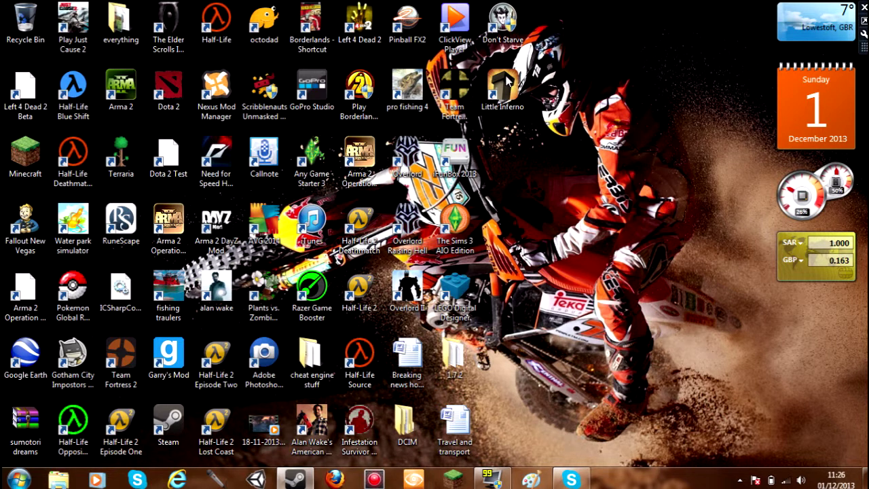
{"action": "double_click", "coordinate": [30, 170]}
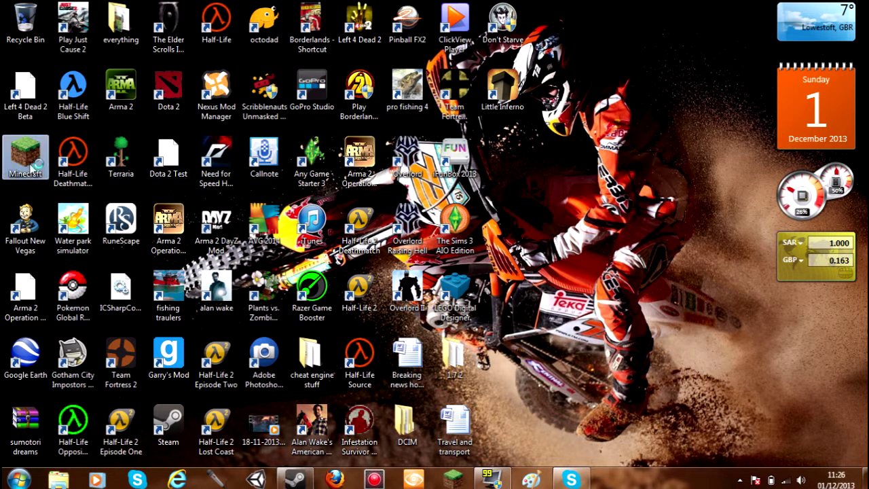
{"action": "left_click", "coordinate": [469, 251]}
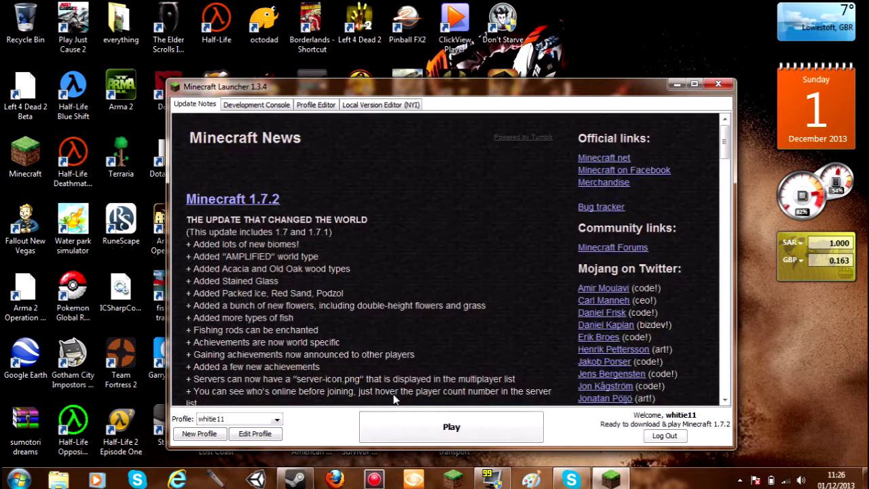
{"action": "left_click", "coordinate": [200, 434]}
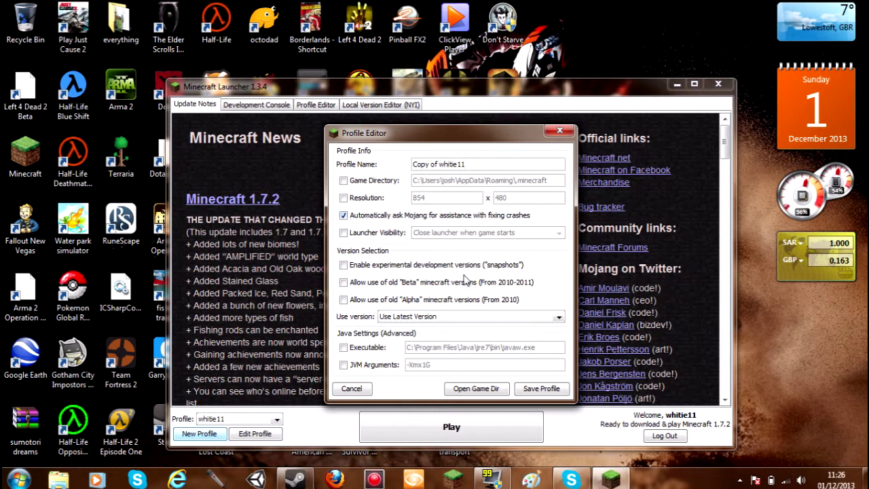
{"action": "left_click", "coordinate": [438, 318]}
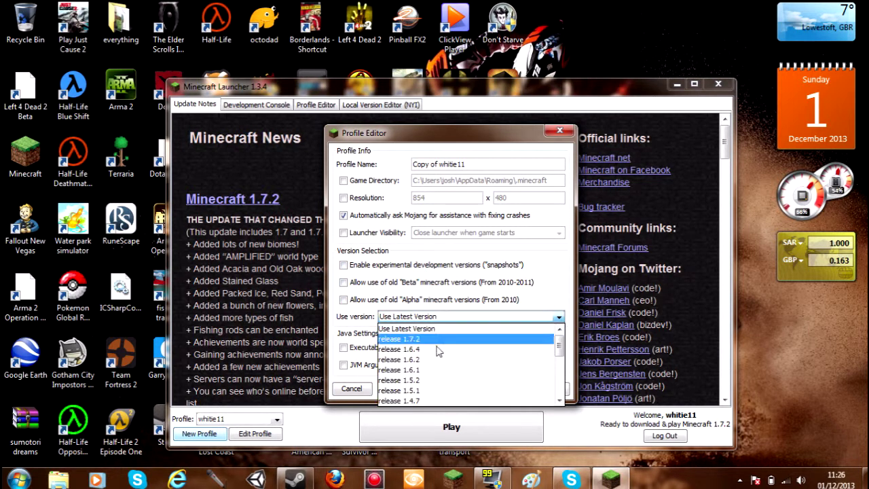
{"action": "left_click", "coordinate": [352, 388]}
{"action": "left_click", "coordinate": [352, 389]}
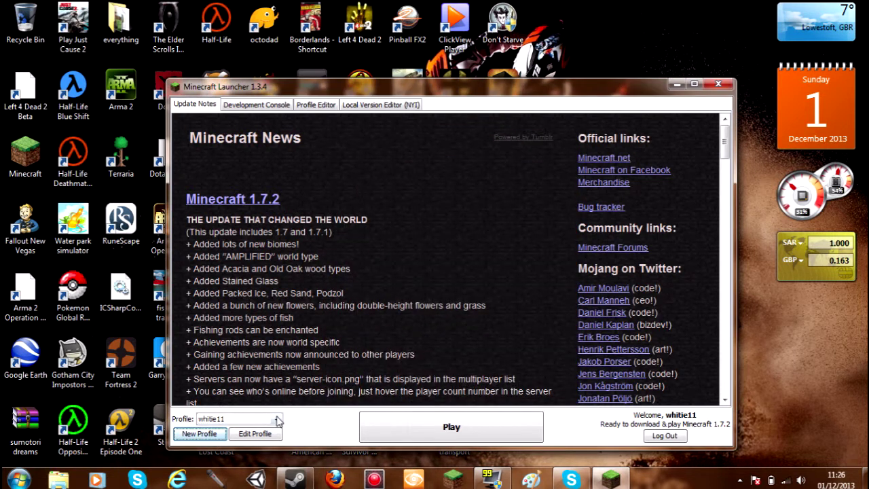
Run Minecraft once with the 1.6.4 profile, then quit the game from its main menu.
{"action": "left_click", "coordinate": [277, 420]}
{"action": "left_click", "coordinate": [260, 439]}
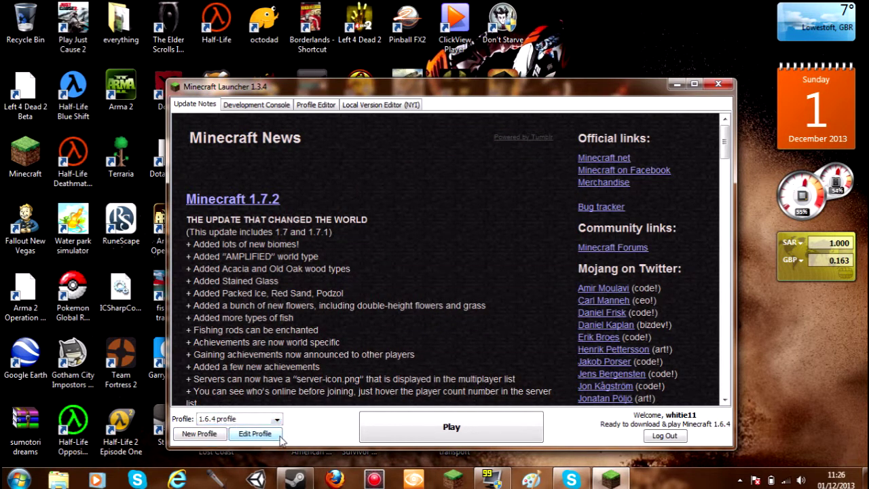
{"action": "left_click", "coordinate": [386, 428]}
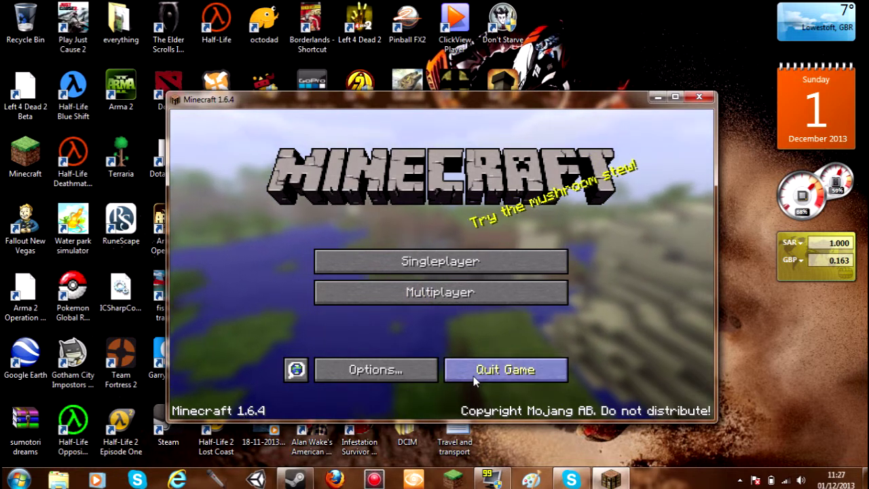
{"action": "left_click", "coordinate": [525, 369]}
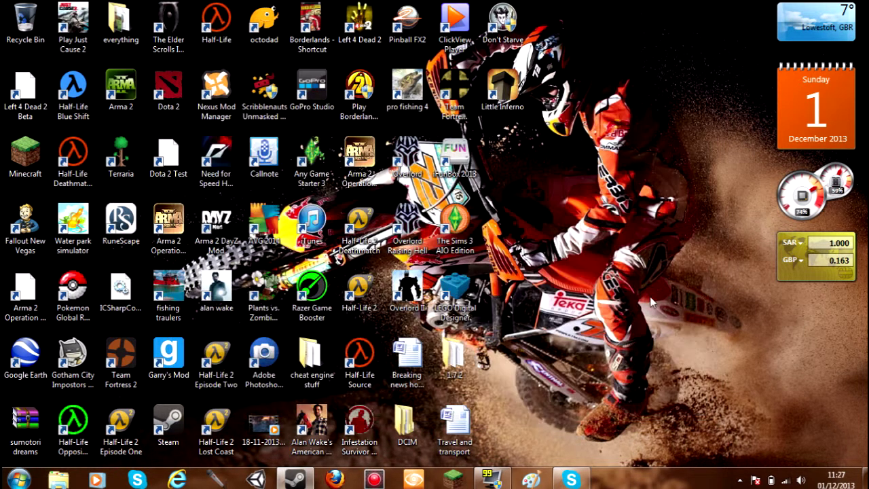
Switch to Internet Explorer, search Google for "skydaz" and open the Skydaz website.
{"action": "left_click", "coordinate": [177, 481]}
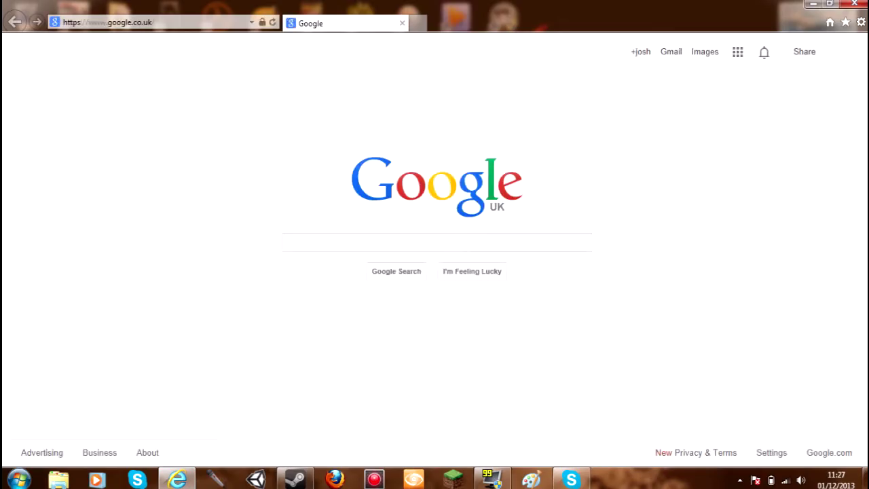
{"action": "type", "text": "skydaz"}
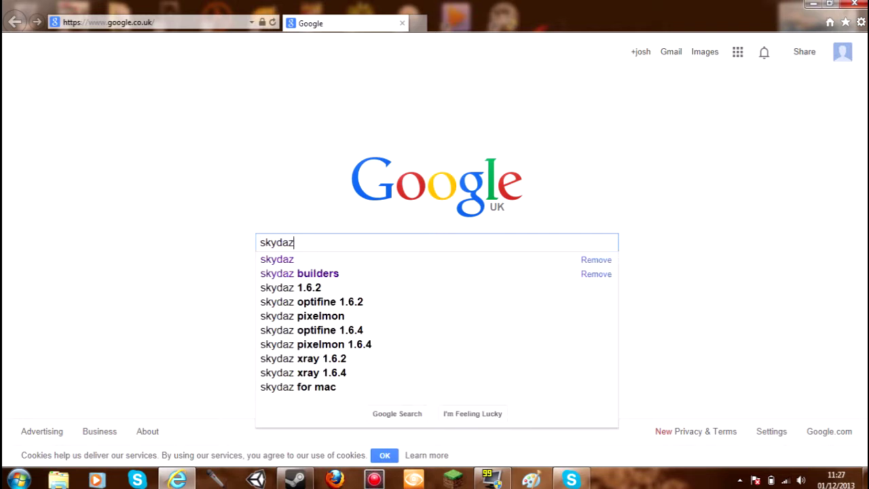
{"action": "key", "text": "Return"}
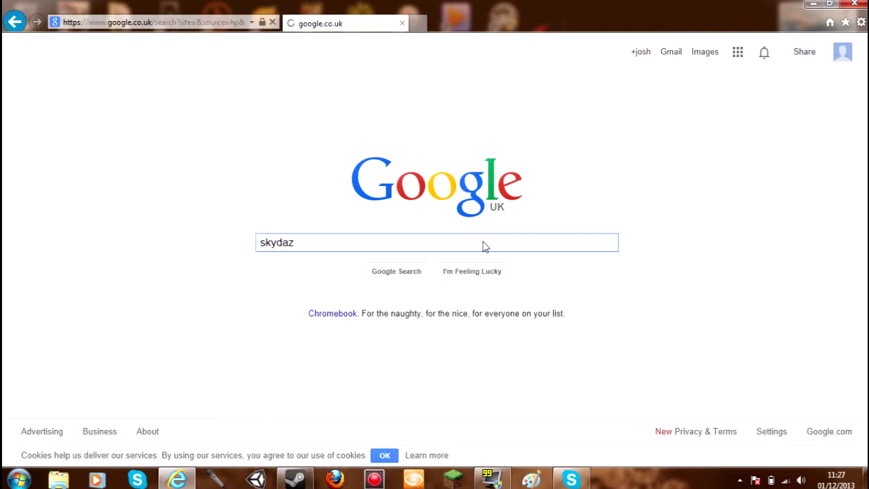
{"action": "left_click", "coordinate": [337, 198]}
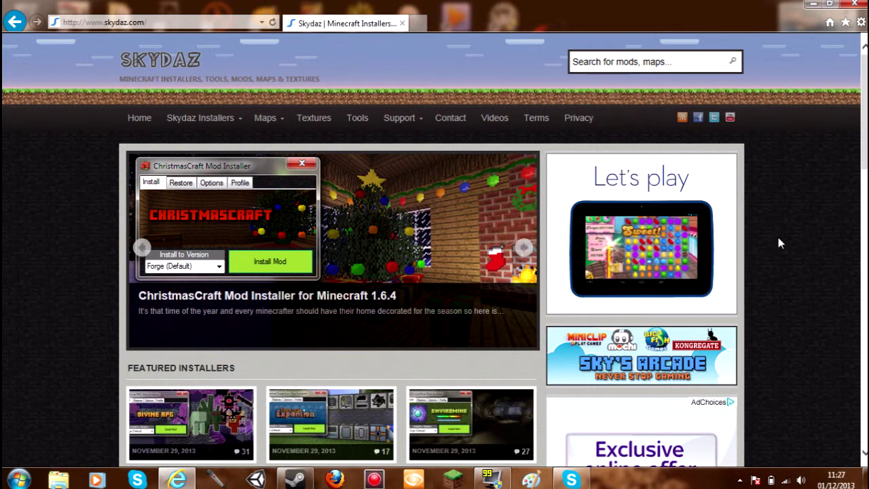
Search the Skydaz site for "pixel" and open the page of the Pixelmon Mod Installer for Minecraft 1.6.4.
{"action": "scroll", "coordinate": [792, 249], "scroll_direction": "down", "scroll_amount": 3}
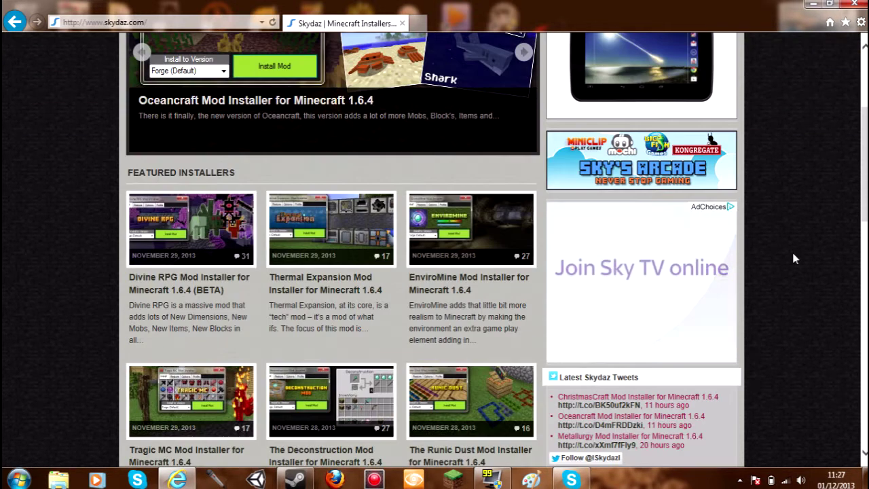
{"action": "scroll", "coordinate": [788, 258], "scroll_direction": "down", "scroll_amount": 5}
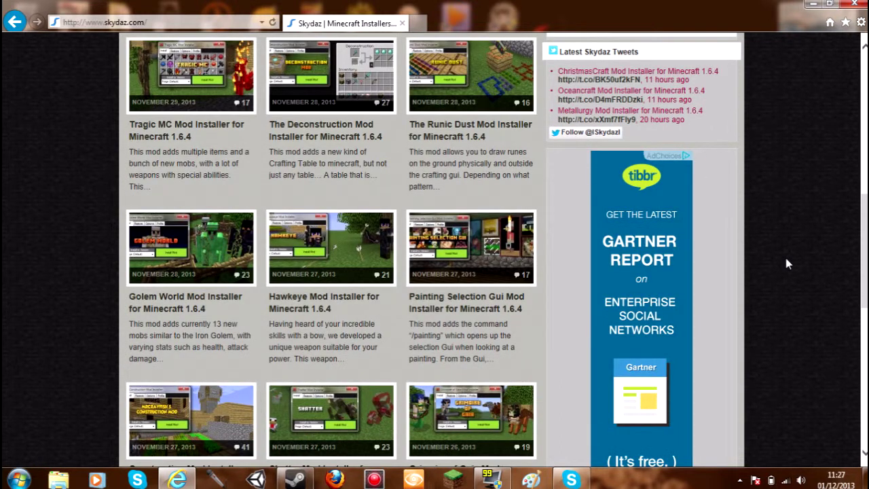
{"action": "scroll", "coordinate": [785, 268], "scroll_direction": "down", "scroll_amount": 2}
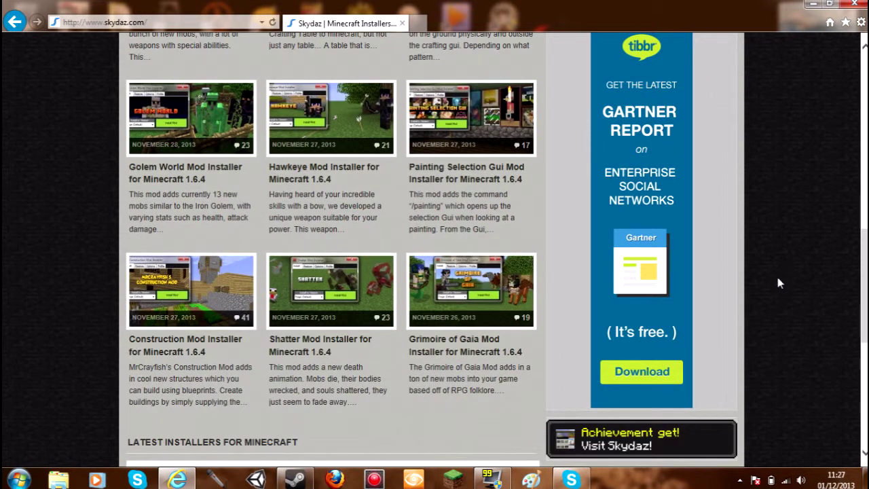
{"action": "scroll", "coordinate": [743, 349], "scroll_direction": "up", "scroll_amount": 10}
{"action": "left_click", "coordinate": [643, 62]}
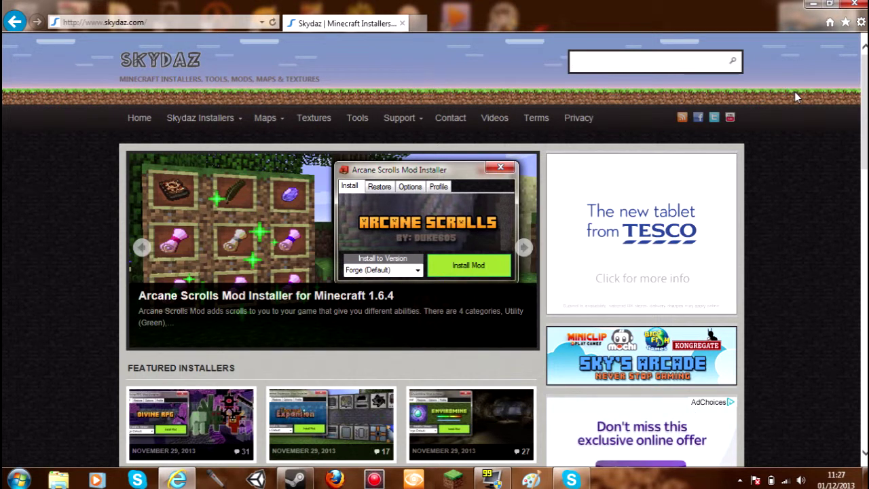
{"action": "type", "text": "pixel"}
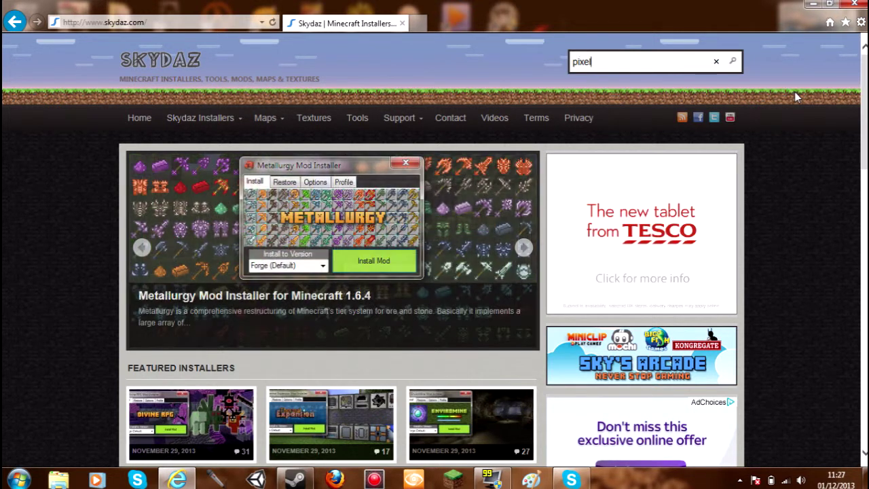
{"action": "key", "text": "Return"}
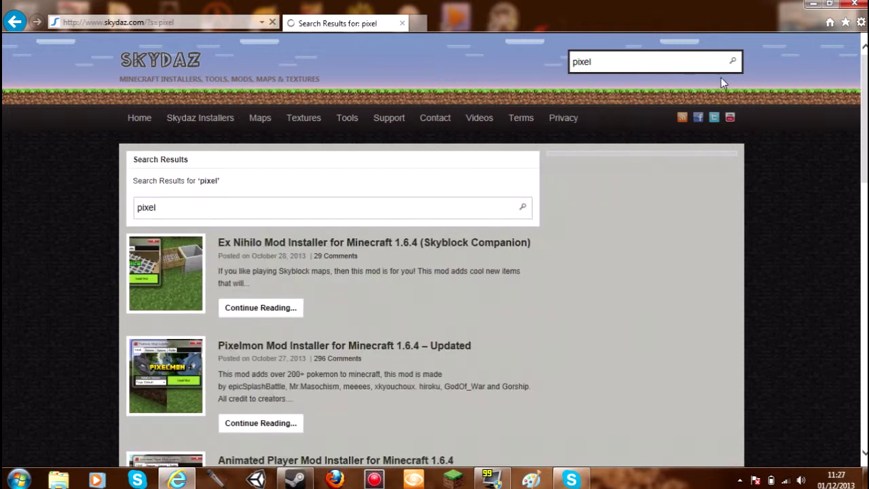
{"action": "scroll", "coordinate": [815, 144], "scroll_direction": "down", "scroll_amount": 2}
{"action": "scroll", "coordinate": [821, 146], "scroll_direction": "down", "scroll_amount": 1}
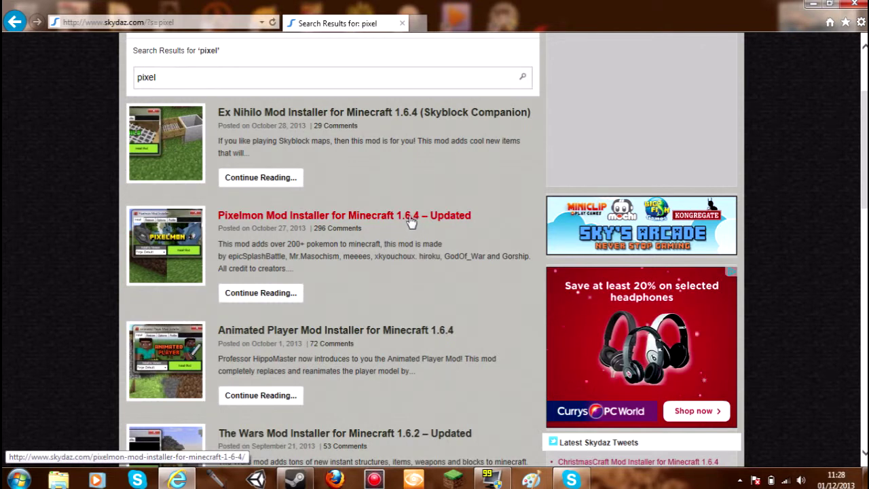
{"action": "left_click", "coordinate": [416, 225]}
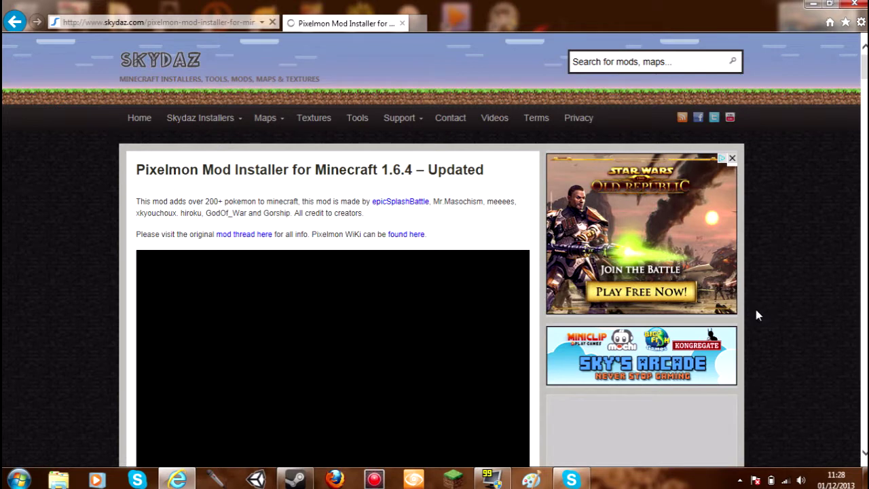
Download the .exe version of the Pixelmon installer, skipping the AdF.ly advert and saving the file.
{"action": "scroll", "coordinate": [755, 314], "scroll_direction": "down", "scroll_amount": 2}
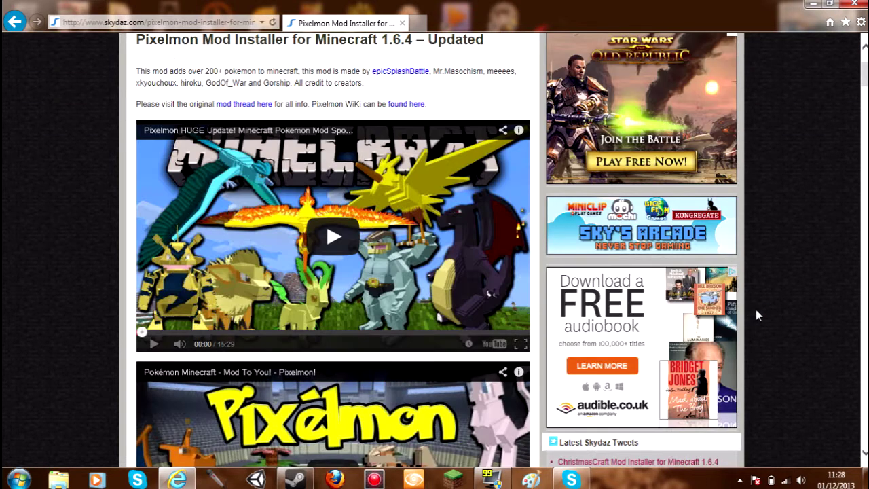
{"action": "scroll", "coordinate": [756, 314], "scroll_direction": "down", "scroll_amount": 4}
{"action": "scroll", "coordinate": [757, 315], "scroll_direction": "down", "scroll_amount": 8}
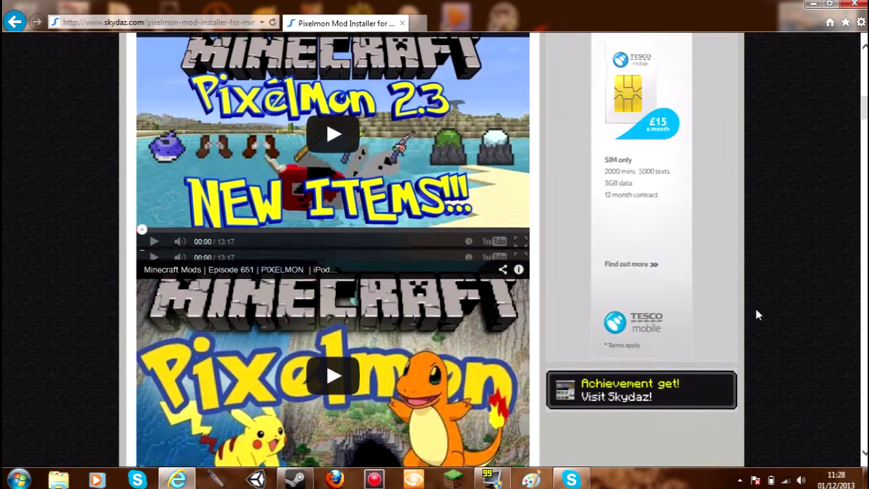
{"action": "scroll", "coordinate": [759, 312], "scroll_direction": "down", "scroll_amount": 6}
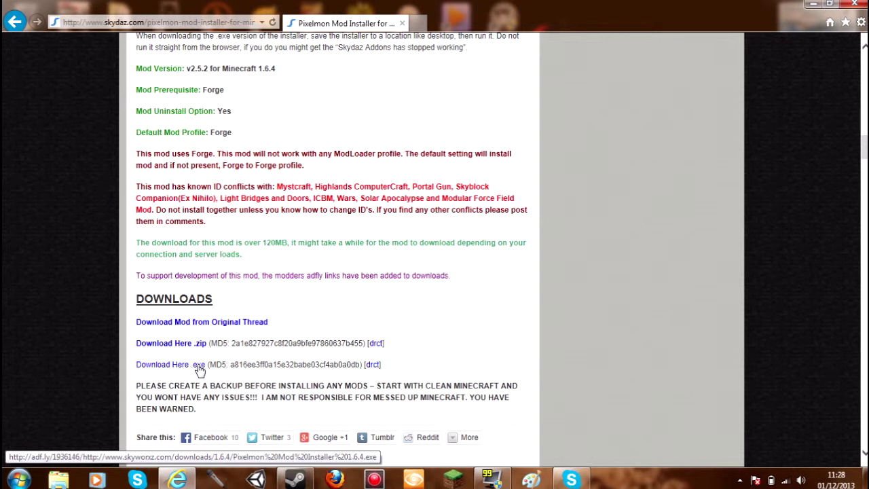
{"action": "left_click", "coordinate": [199, 366]}
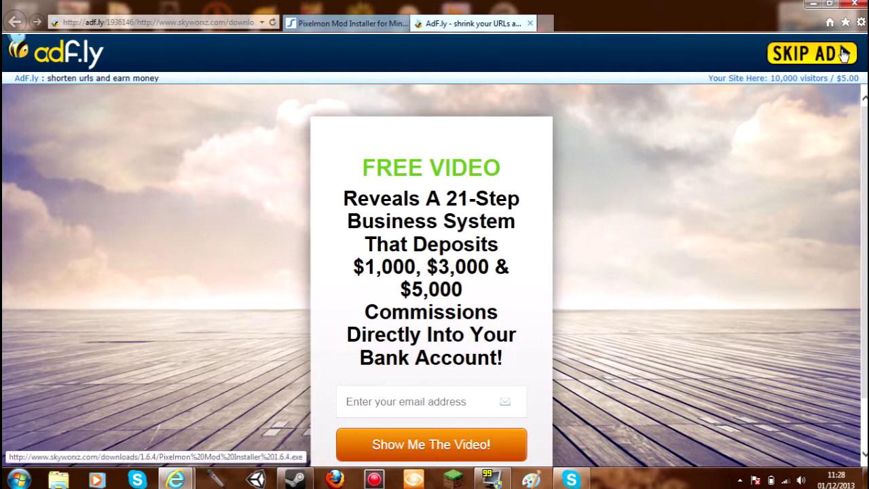
{"action": "left_click", "coordinate": [842, 54]}
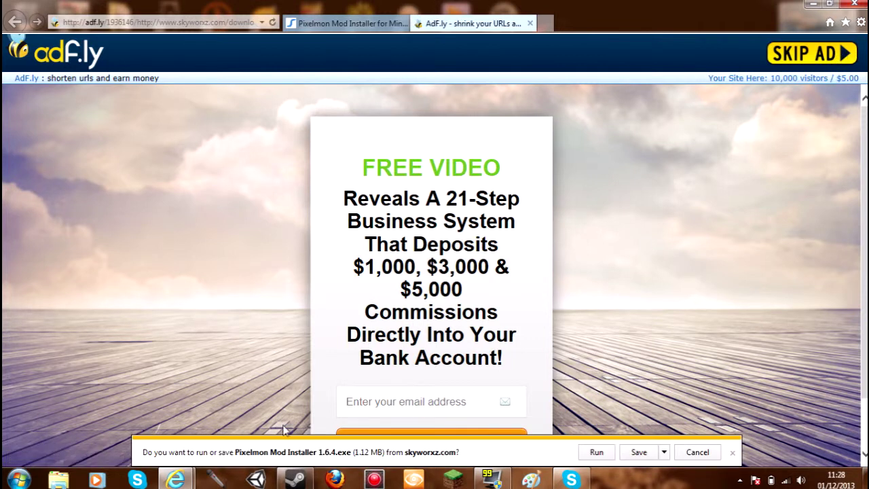
{"action": "left_click", "coordinate": [634, 454]}
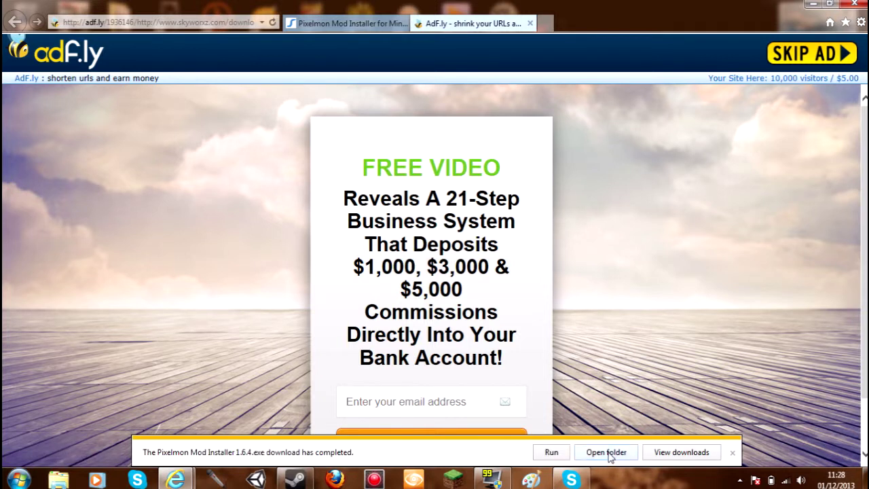
Move Pixelmon Mod Installer 1.6.4 from the Downloads folder to the desktop and close the folder.
{"action": "left_click", "coordinate": [620, 450]}
{"action": "left_click", "coordinate": [813, 4]}
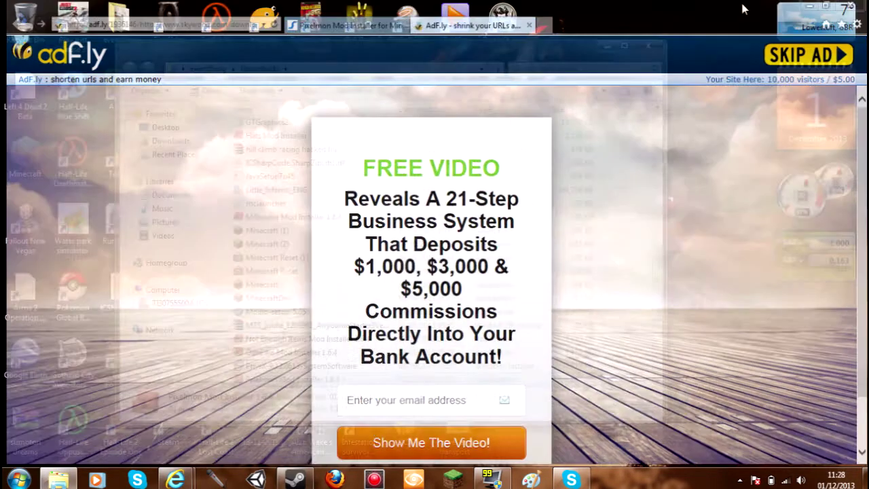
{"action": "left_click_drag", "start_coordinate": [572, 61], "coordinate": [2, 136]}
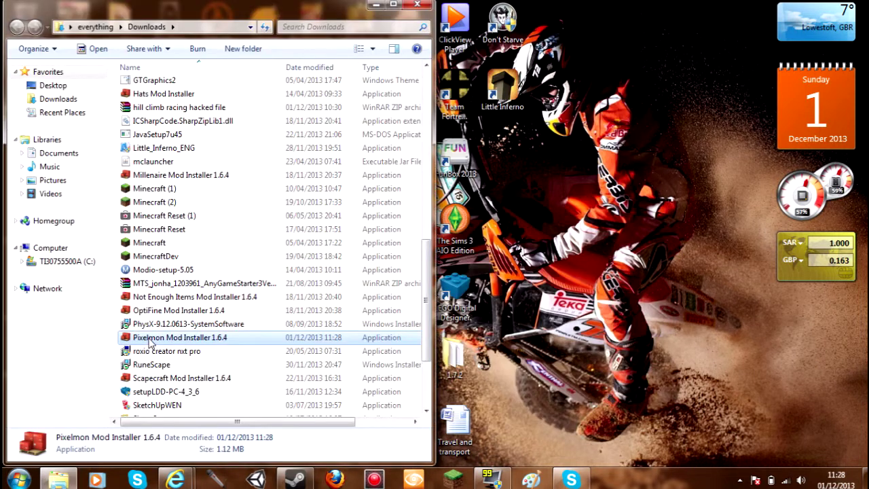
{"action": "left_click_drag", "start_coordinate": [150, 343], "coordinate": [641, 353]}
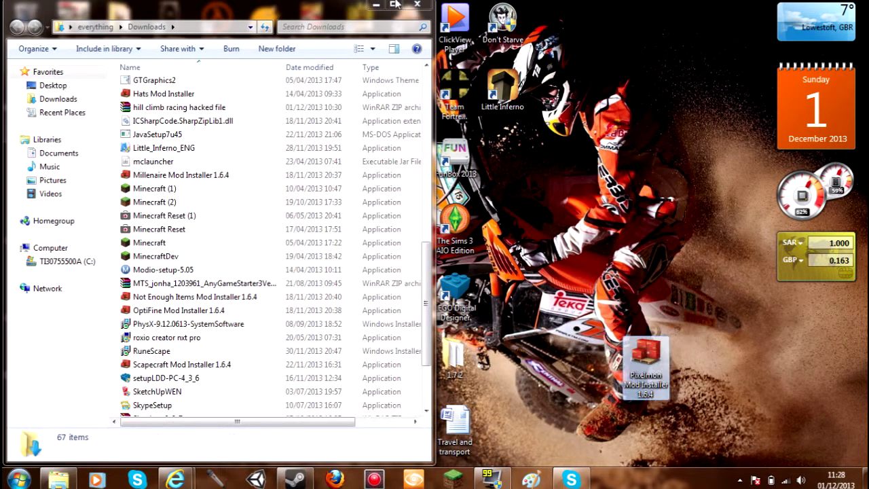
{"action": "left_click", "coordinate": [417, 5]}
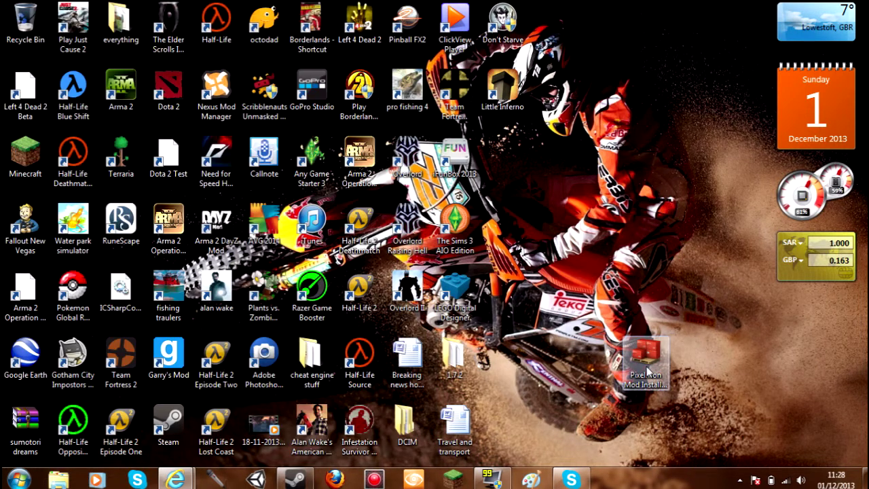
Run the Pixelmon installer and install the mod to Forge (Default) without backing up Minecraft.
{"action": "double_click", "coordinate": [647, 371]}
{"action": "left_click", "coordinate": [473, 251]}
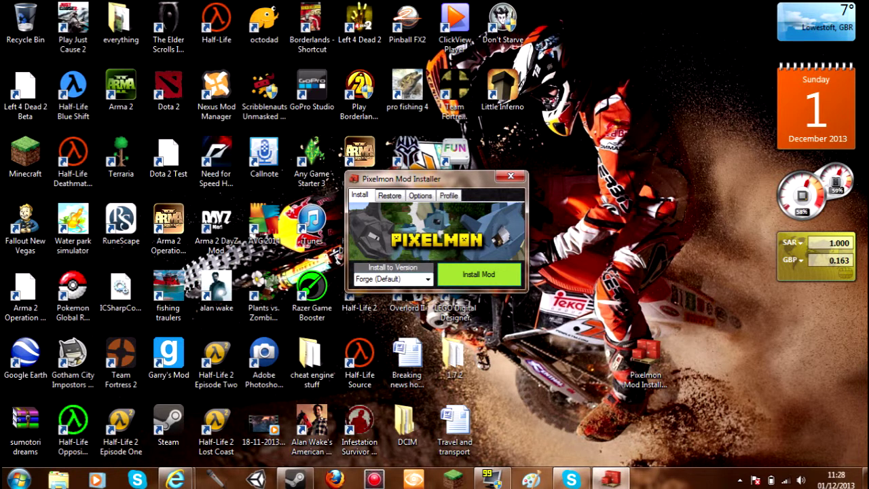
{"action": "left_click", "coordinate": [479, 277]}
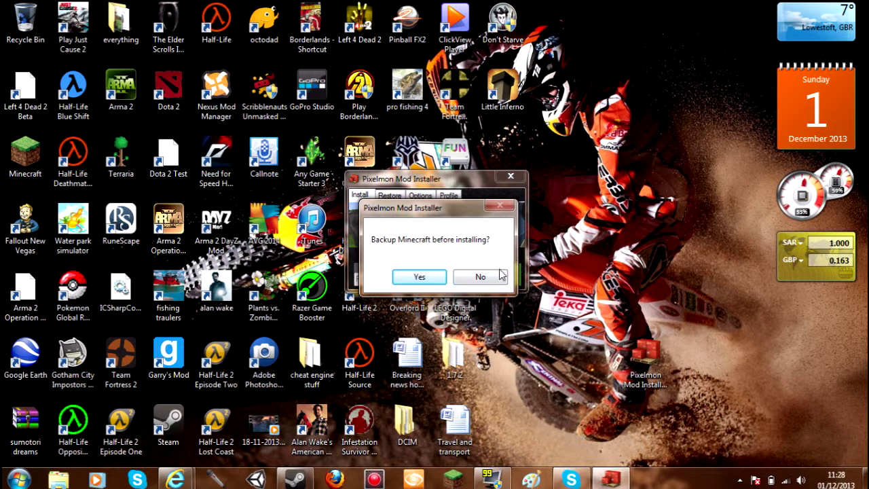
{"action": "left_click", "coordinate": [480, 277]}
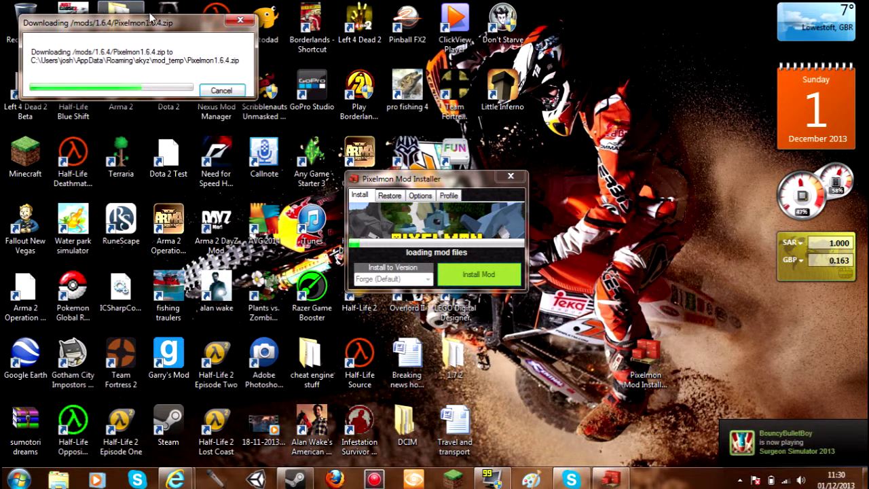
{"action": "left_click_drag", "start_coordinate": [156, 25], "coordinate": [476, 82]}
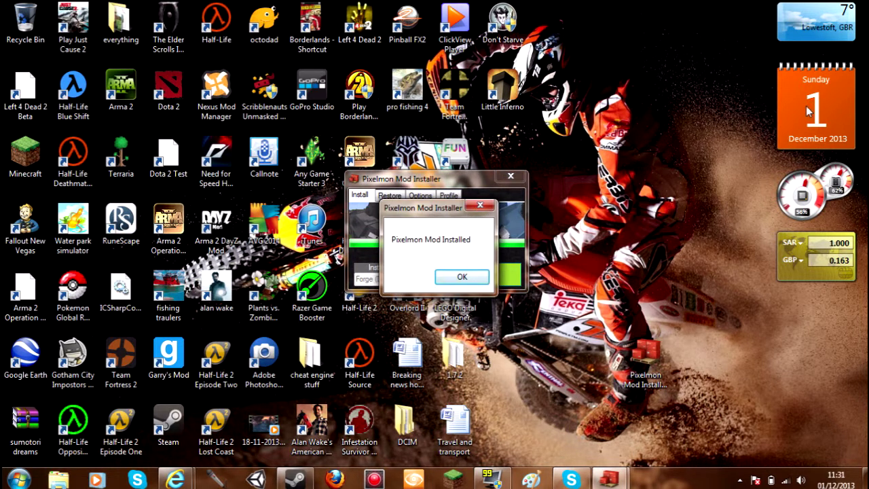
Close the Pixelmon installer and enter the Minecraft launcher with the existing user account.
{"action": "left_click", "coordinate": [462, 277]}
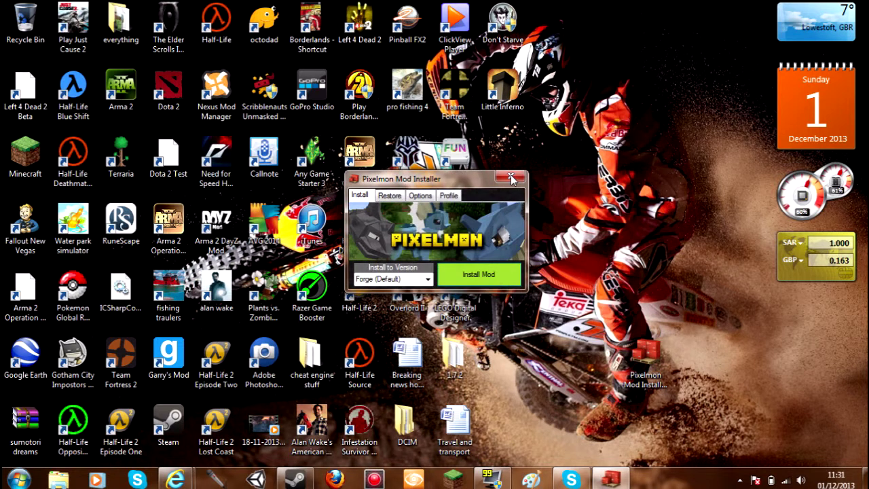
{"action": "left_click", "coordinate": [511, 176]}
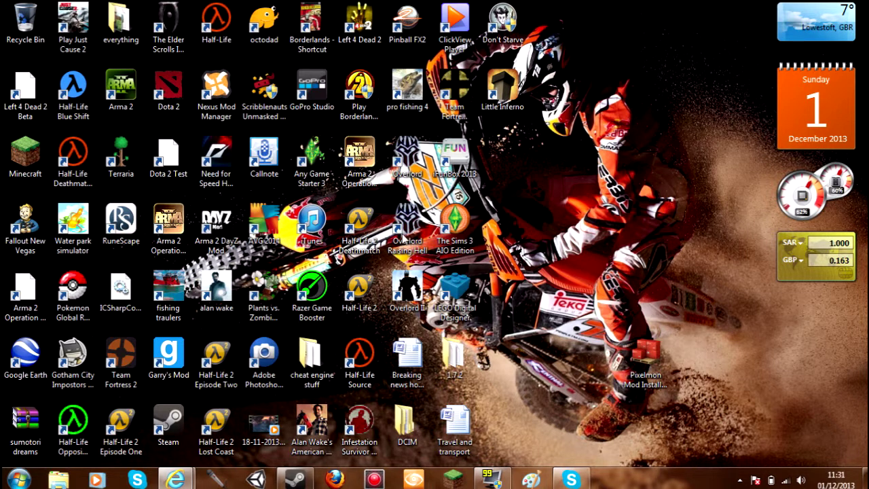
{"action": "double_click", "coordinate": [31, 166]}
{"action": "left_click", "coordinate": [465, 250]}
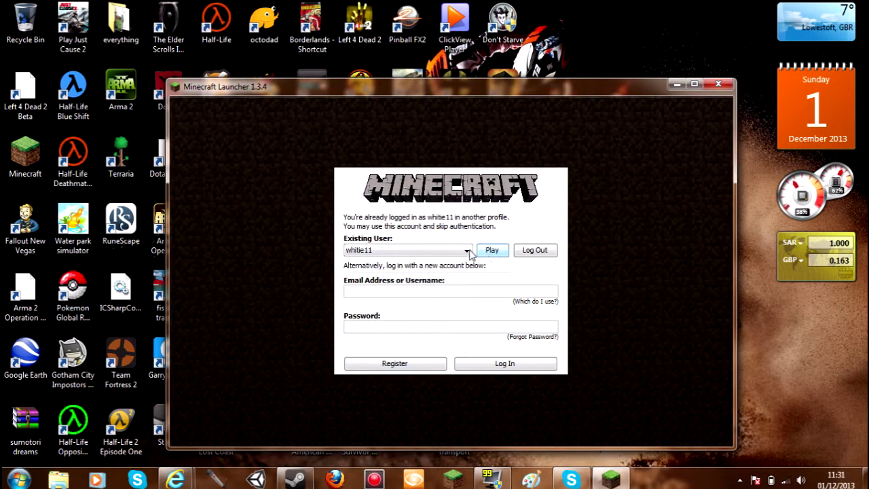
{"action": "left_click", "coordinate": [467, 250]}
{"action": "left_click", "coordinate": [492, 250]}
{"action": "left_click", "coordinate": [492, 249]}
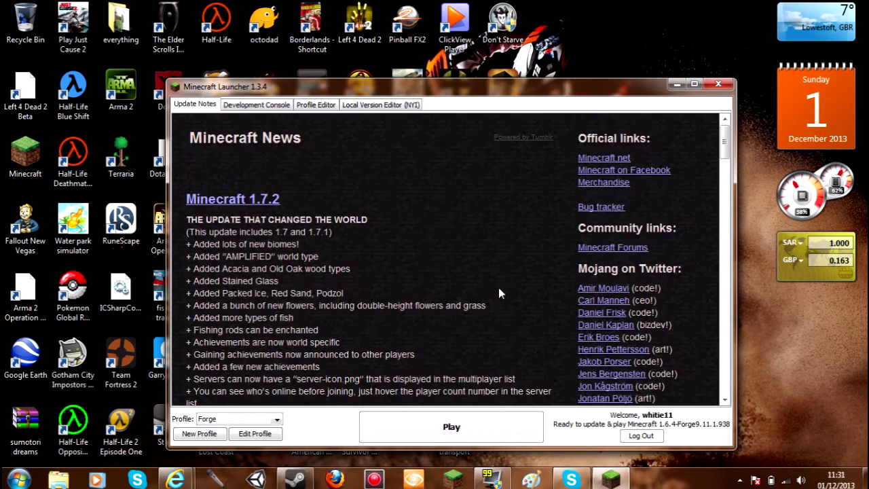
Start Minecraft 1.6.4 with the Forge profile and check the game's mod list for Pixelmon.
{"action": "left_click", "coordinate": [262, 419]}
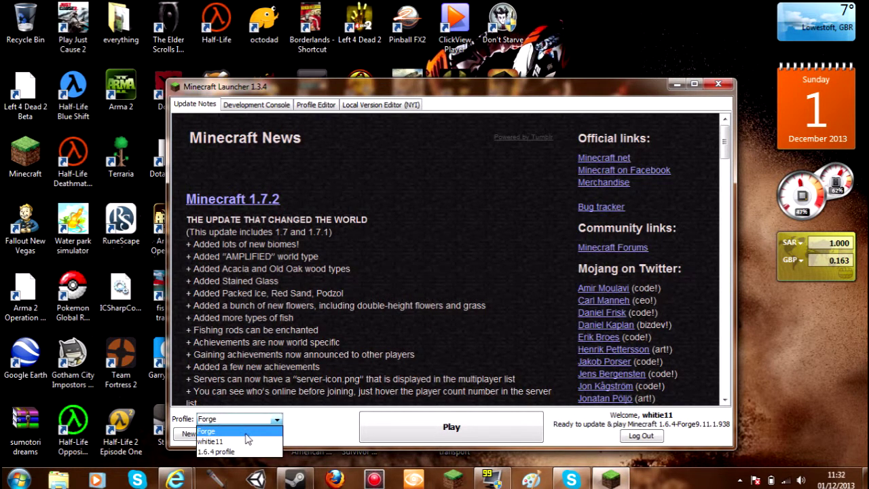
{"action": "left_click", "coordinate": [241, 432]}
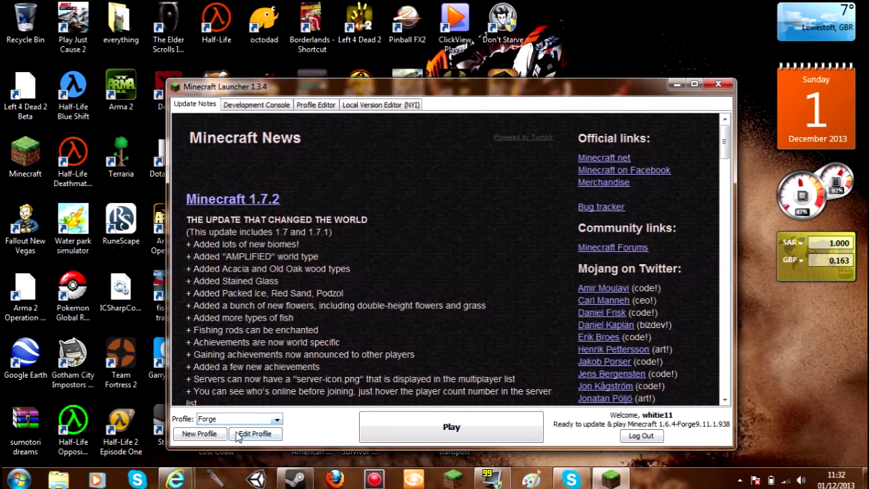
{"action": "left_click", "coordinate": [442, 432]}
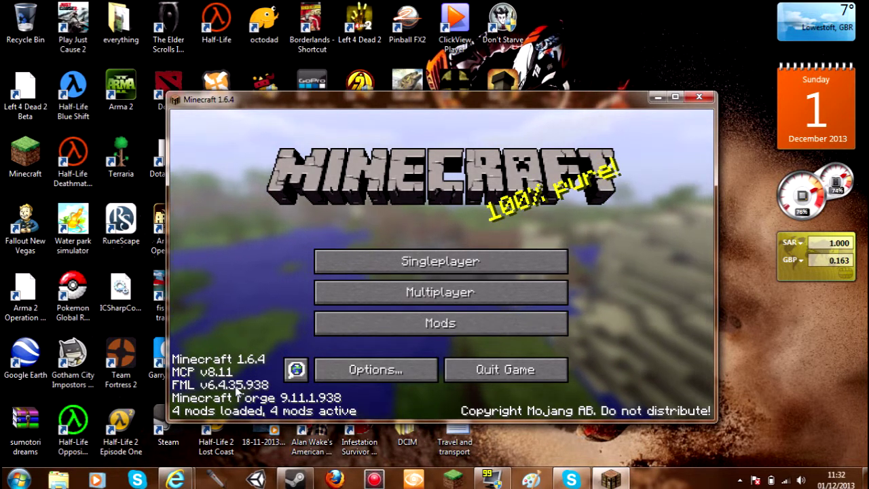
{"action": "left_click", "coordinate": [386, 322]}
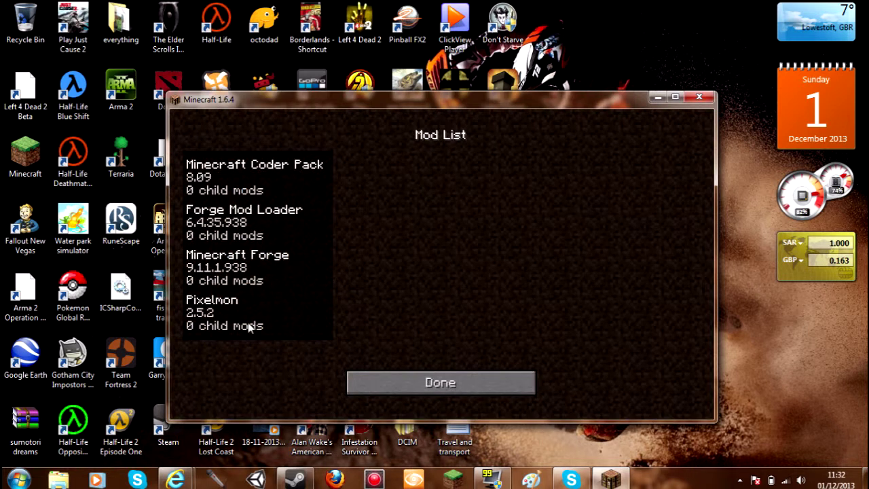
{"action": "left_click", "coordinate": [393, 374]}
Create a new singleplayer world in Creative mode, keeping the additional world options at their defaults.
{"action": "left_click", "coordinate": [448, 261]}
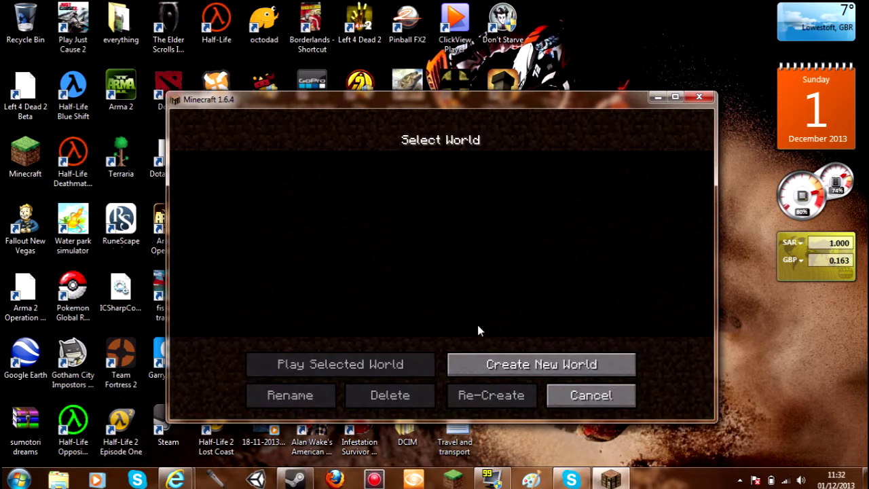
{"action": "left_click", "coordinate": [528, 367]}
{"action": "left_click", "coordinate": [439, 269]}
{"action": "left_click", "coordinate": [439, 270]}
{"action": "left_click", "coordinate": [440, 361]}
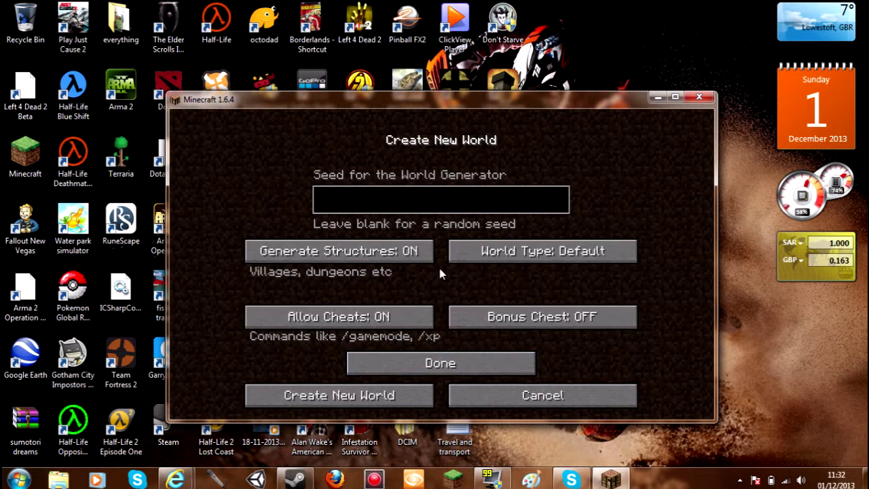
{"action": "left_click", "coordinate": [443, 362]}
{"action": "left_click", "coordinate": [399, 395]}
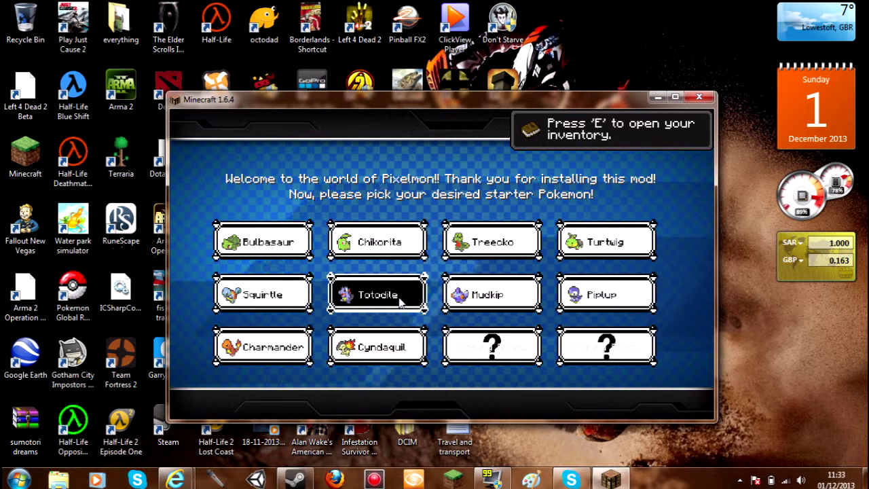
Pick Cyndaquil as the starter Pokemon and walk forward in the new world.
{"action": "left_click", "coordinate": [380, 347]}
{"action": "mouse_move", "coordinate": [441, 265]}
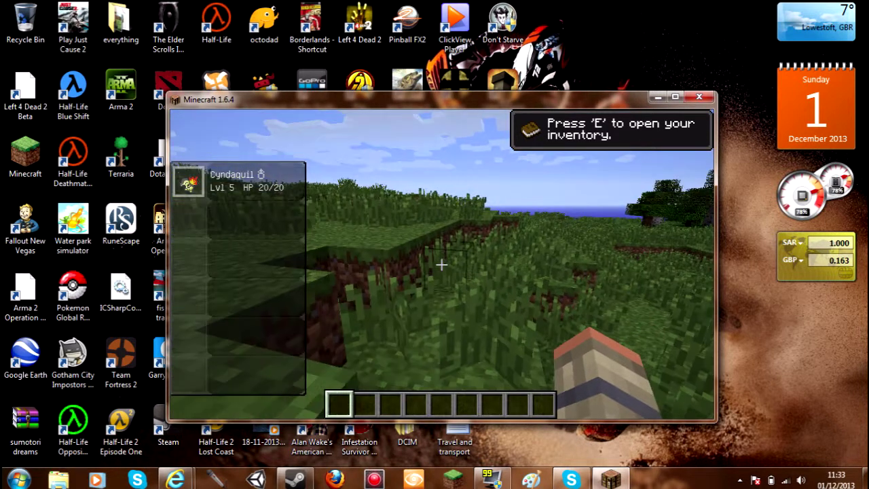
{"action": "key", "text": "w"}
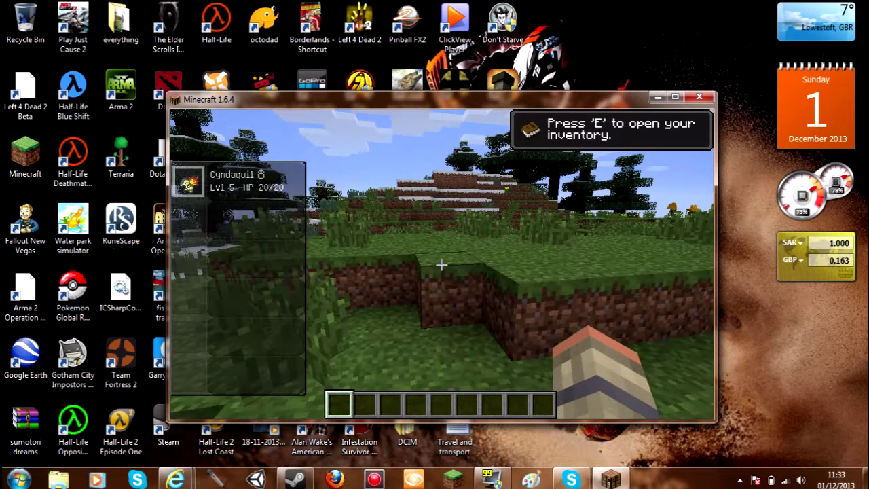
Set the video settings to Render Distance Short, Performance Max FPS, Graphics Fast and Smooth Lighting Off, and return to the game.
{"action": "key", "text": "Escape"}
{"action": "left_click", "coordinate": [400, 303]}
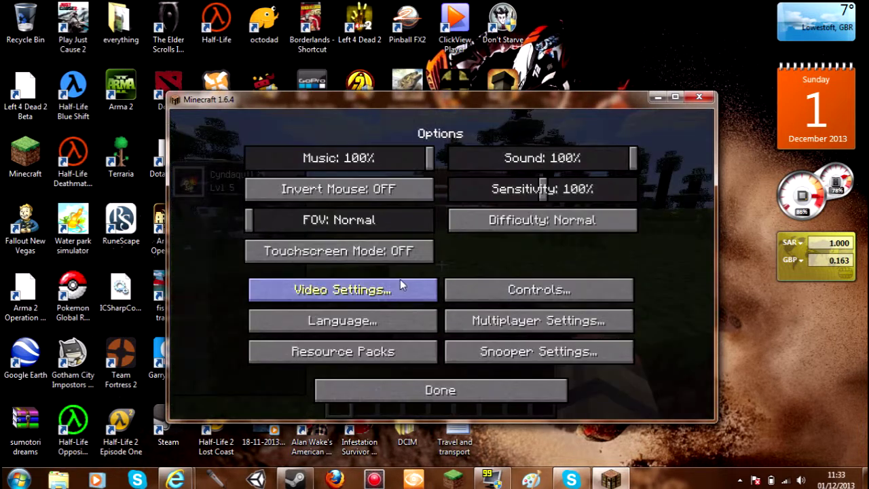
{"action": "left_click", "coordinate": [400, 284]}
{"action": "left_click", "coordinate": [490, 168]}
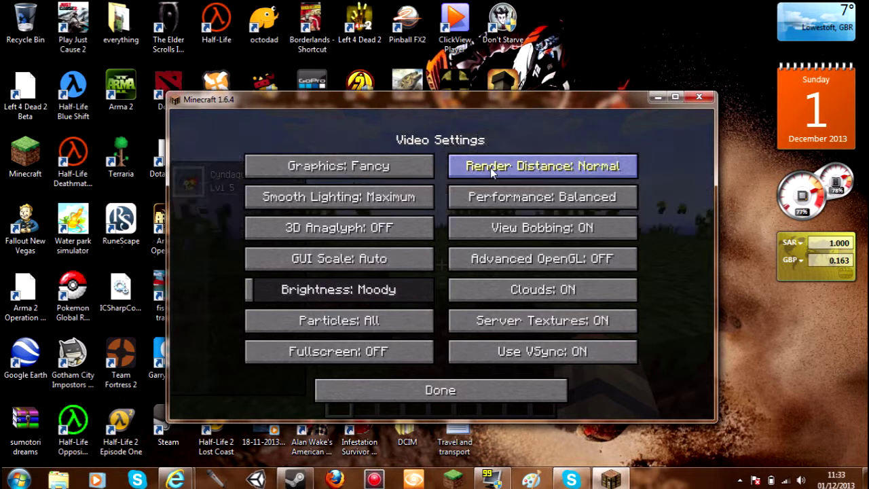
{"action": "left_click", "coordinate": [490, 167]}
{"action": "left_click", "coordinate": [520, 197]}
{"action": "left_click", "coordinate": [520, 197]}
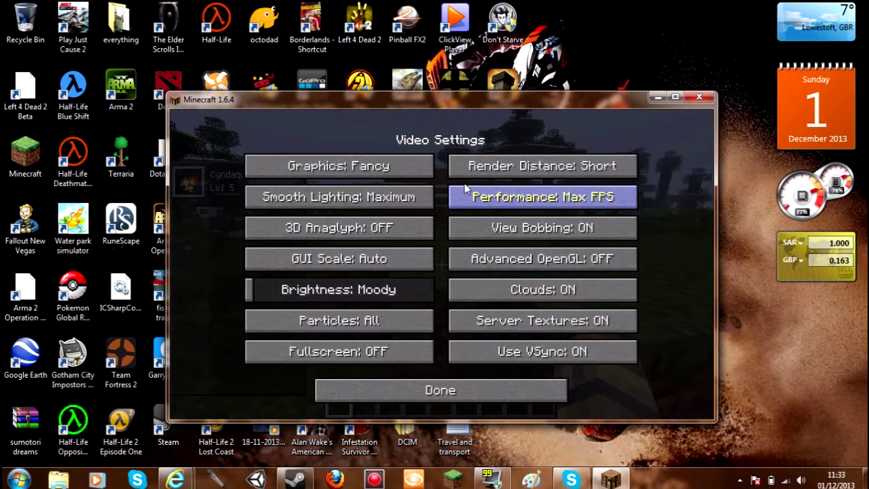
{"action": "left_click", "coordinate": [399, 166]}
{"action": "left_click", "coordinate": [400, 197]}
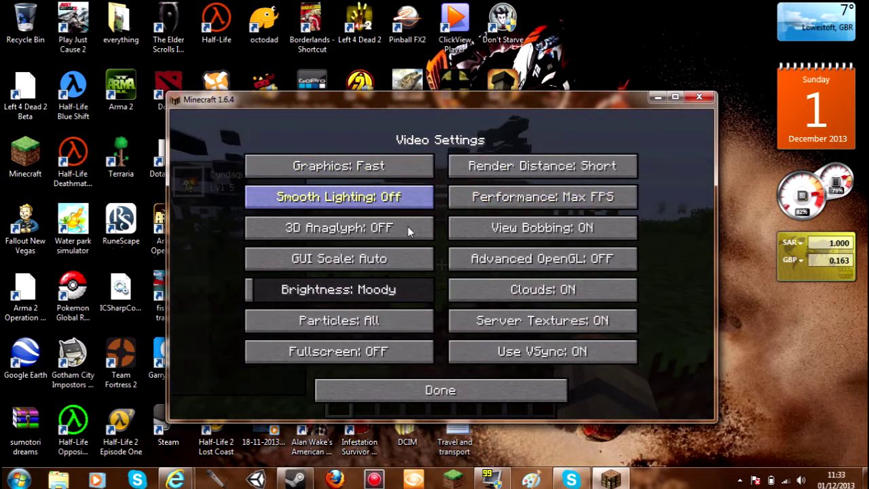
{"action": "key", "text": "Escape"}
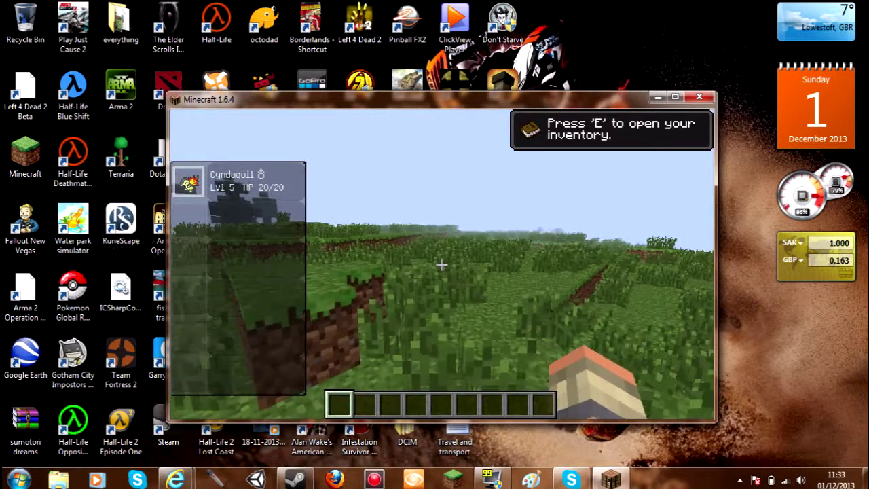
Open the creative inventory.
{"action": "key", "text": "e"}
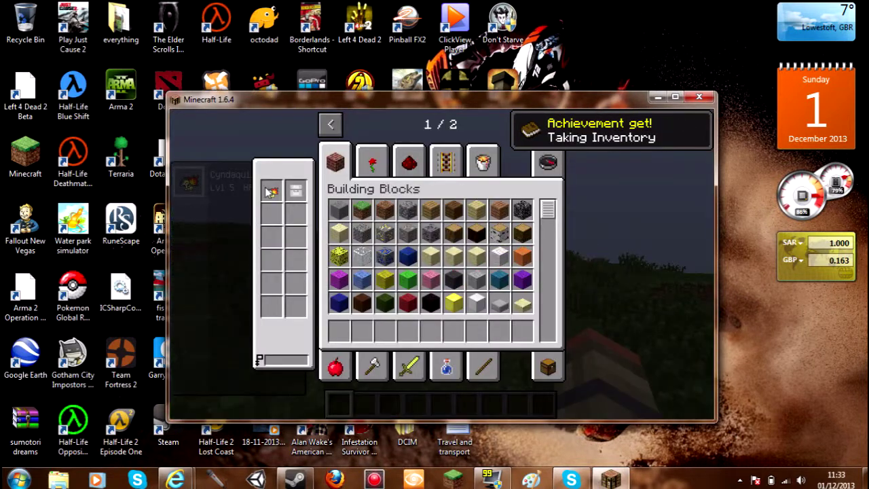